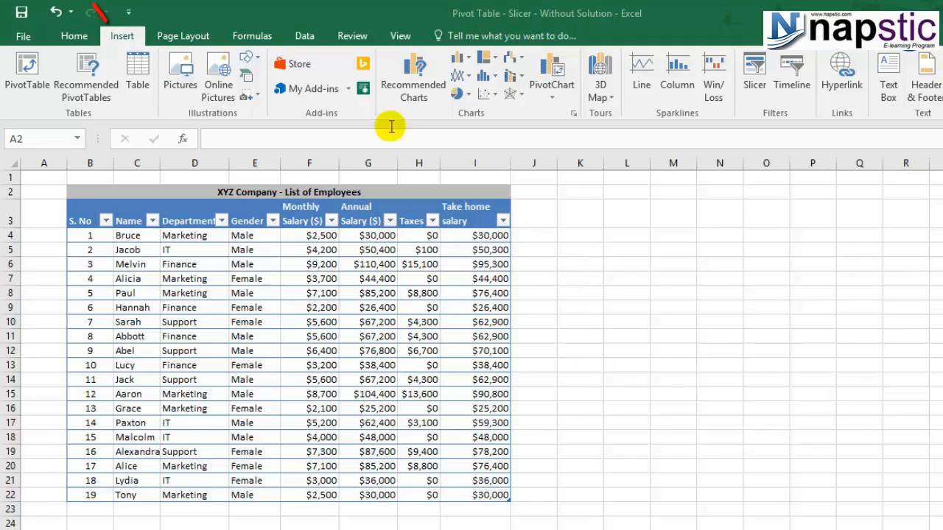
{"action": "left_click", "coordinate": [124, 36]}
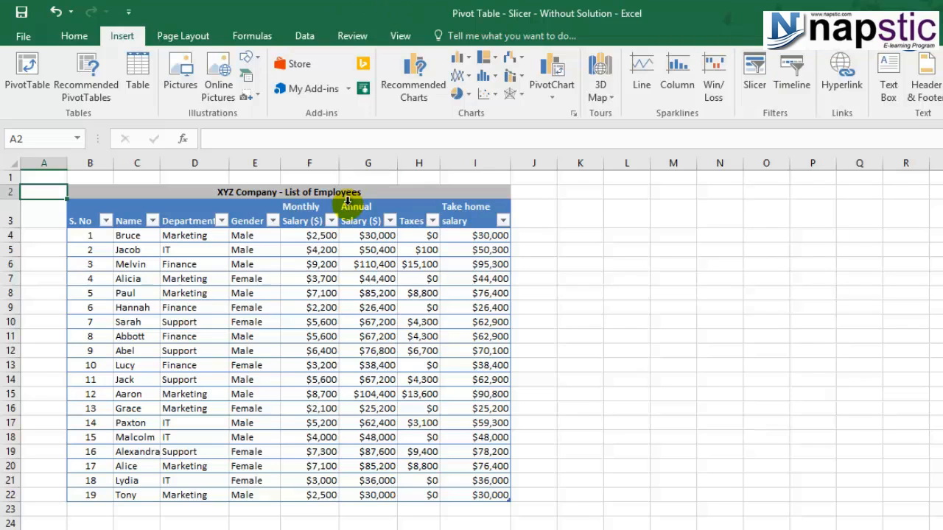
{"action": "left_click", "coordinate": [272, 221]}
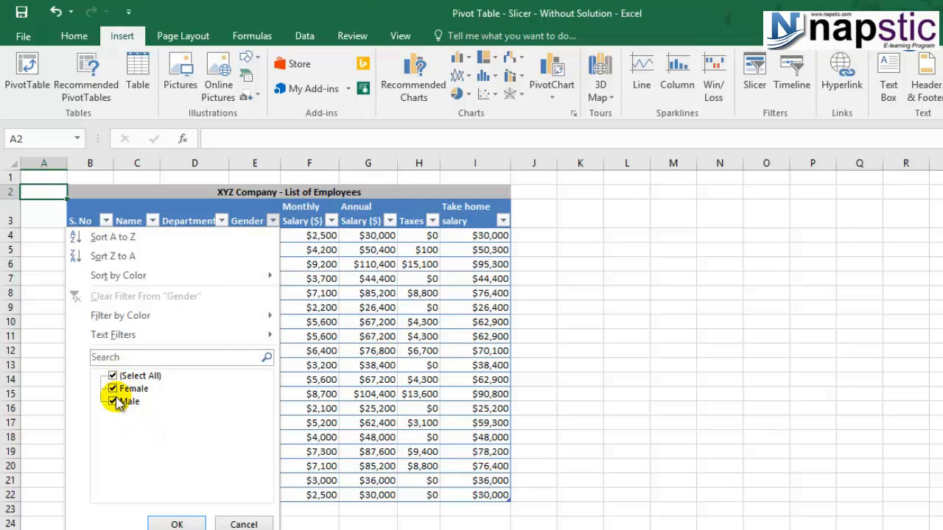
{"action": "left_click", "coordinate": [245, 524]}
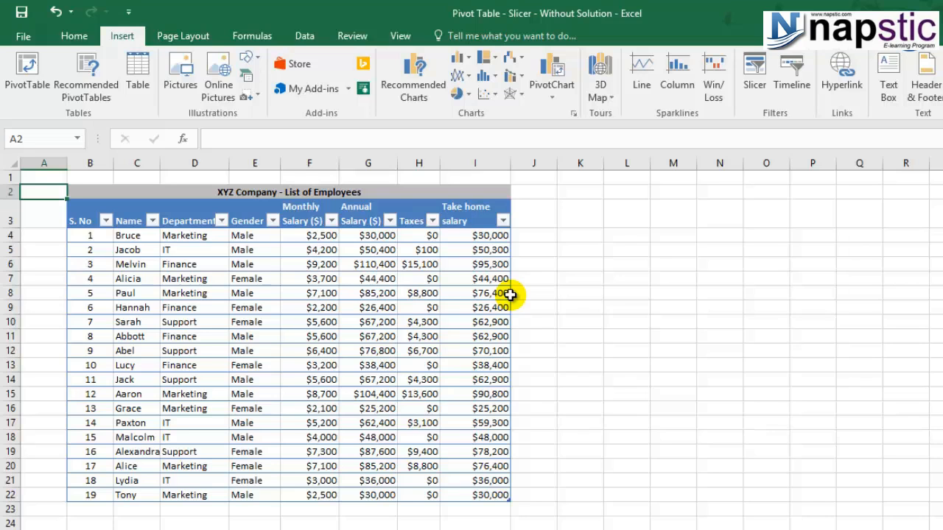
- Create a PivotTable on a new worksheet from the full employee table, including its header row
{"action": "left_click_drag", "start_coordinate": [80, 215], "coordinate": [213, 221]}
{"action": "left_click_drag", "start_coordinate": [347, 241], "coordinate": [484, 495]}
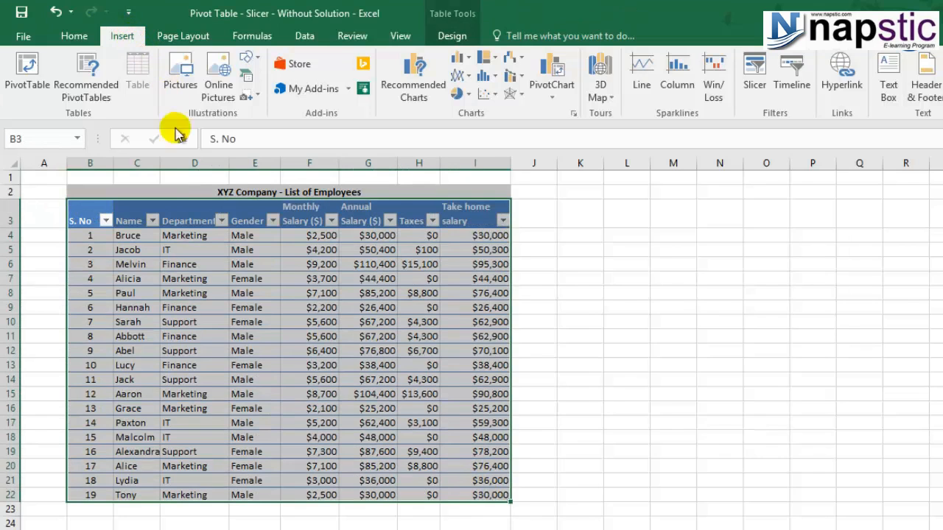
{"action": "left_click", "coordinate": [24, 70]}
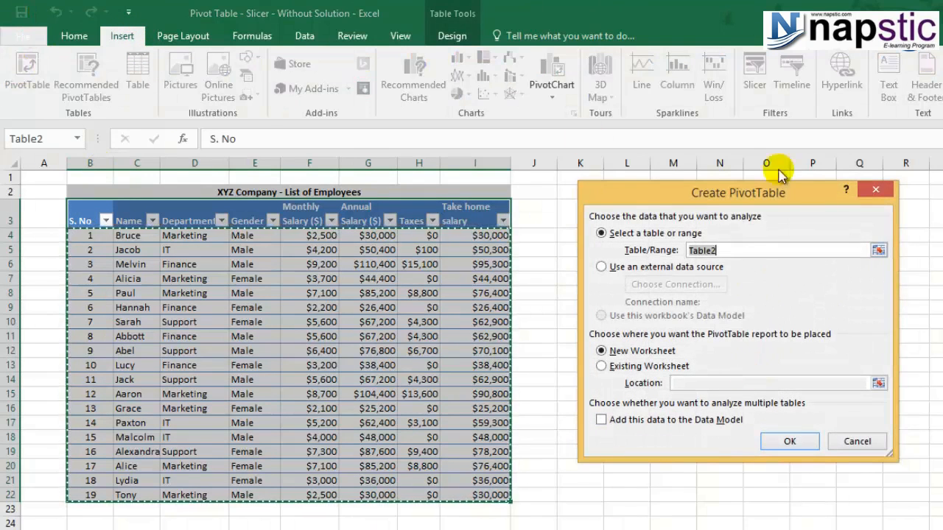
{"action": "left_click_drag", "start_coordinate": [792, 199], "coordinate": [816, 210]}
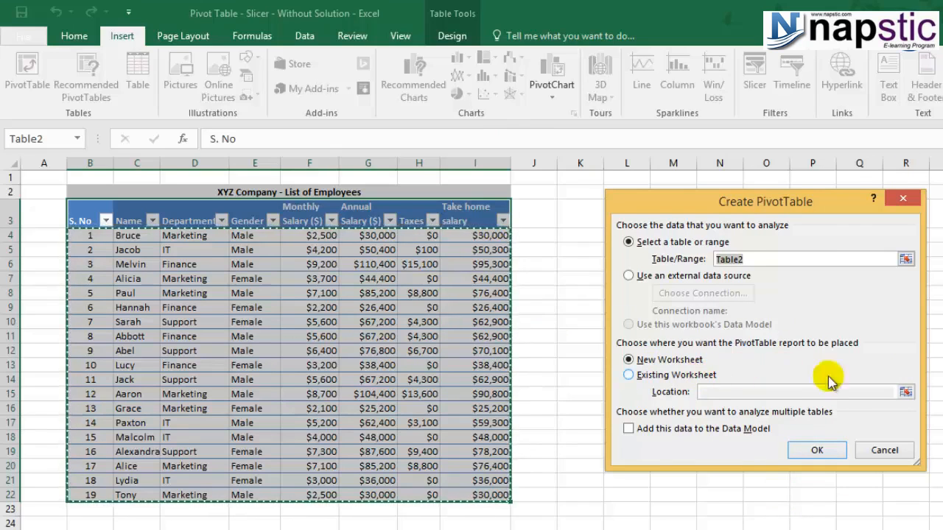
{"action": "left_click", "coordinate": [824, 449]}
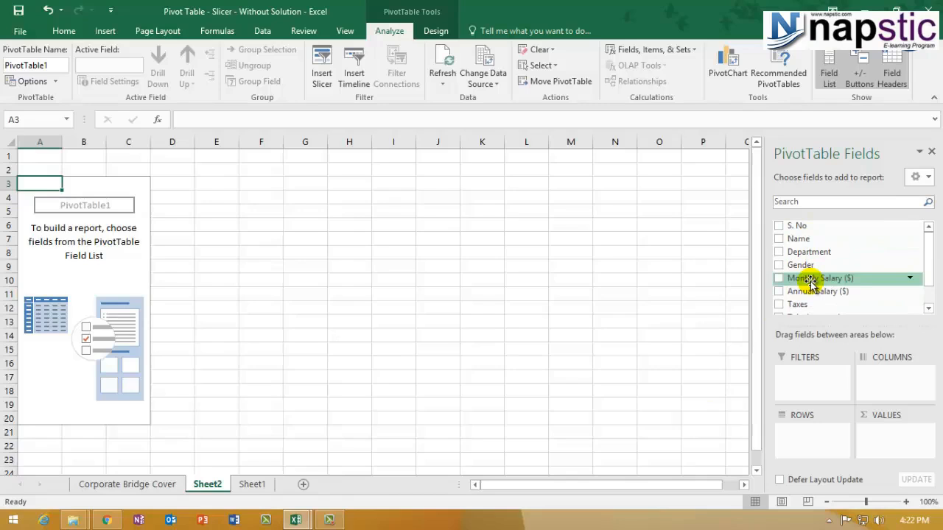
- Lay out the PivotTable with Name as rows, Monthly Salary ($) summed as values, and Department and Gender as report filters
{"action": "left_click_drag", "start_coordinate": [810, 281], "coordinate": [817, 431]}
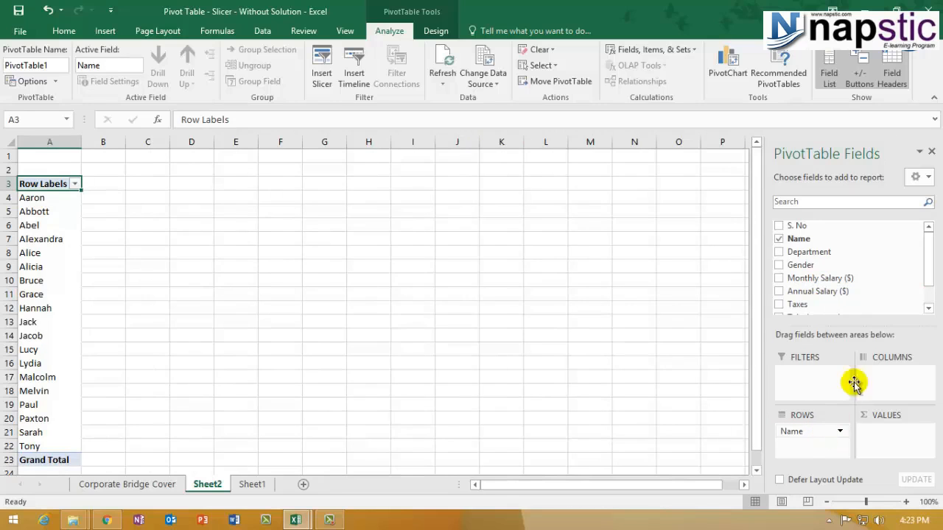
{"action": "left_click_drag", "start_coordinate": [825, 288], "coordinate": [894, 439]}
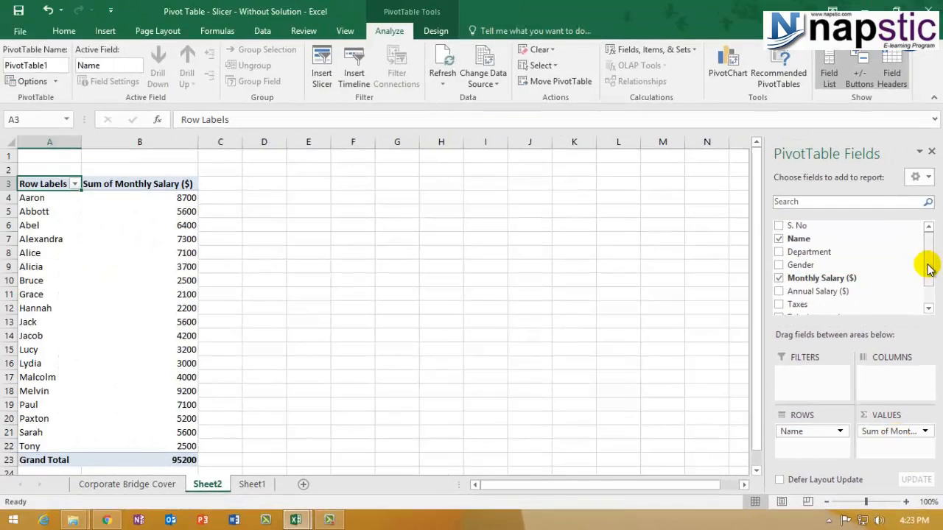
{"action": "scroll", "coordinate": [930, 273], "scroll_direction": "down", "scroll_amount": 2}
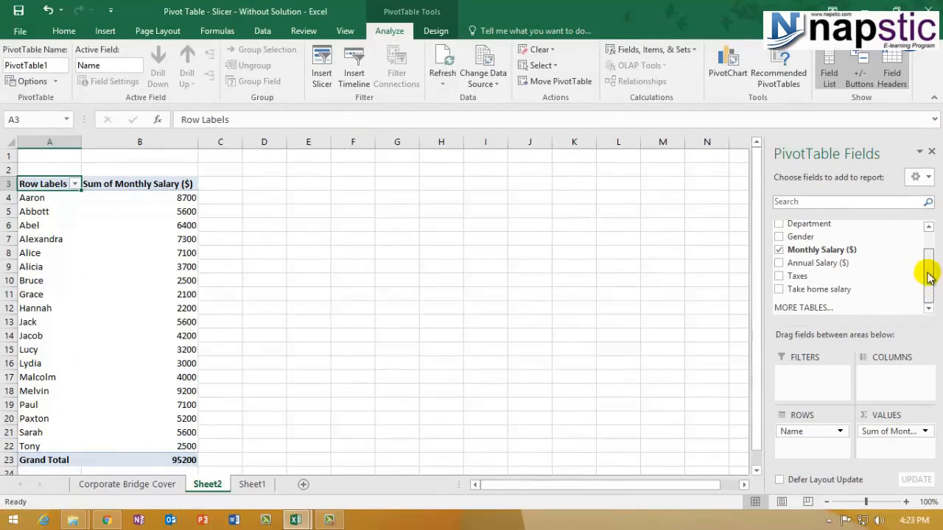
{"action": "left_click_drag", "start_coordinate": [930, 278], "coordinate": [922, 244]}
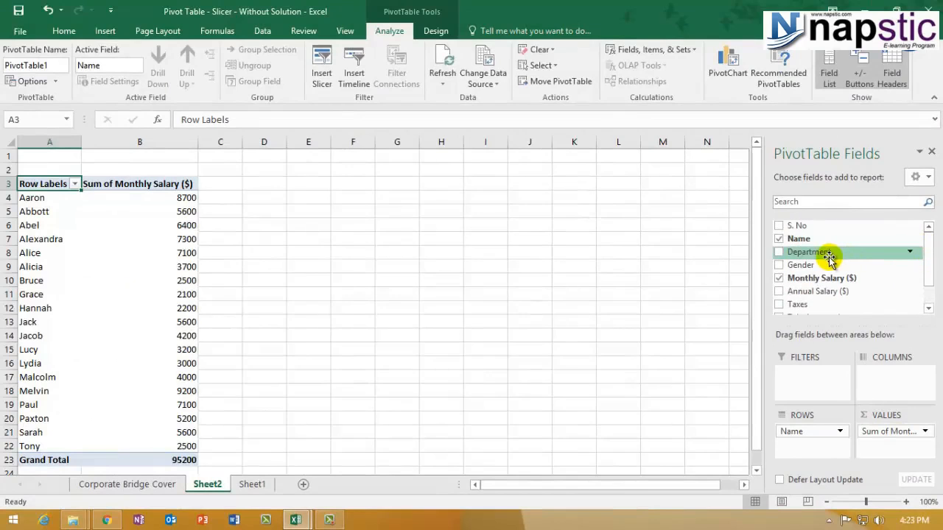
{"action": "left_click_drag", "start_coordinate": [831, 255], "coordinate": [811, 361]}
{"action": "left_click_drag", "start_coordinate": [821, 255], "coordinate": [822, 388]}
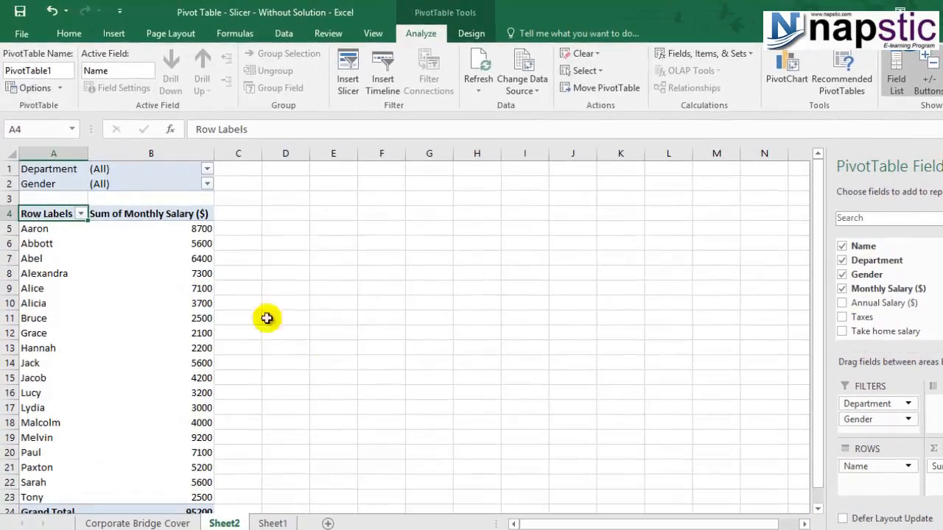
- Filter the PivotTable to the Finance department and Female gender using its report filters
{"action": "left_click", "coordinate": [205, 171]}
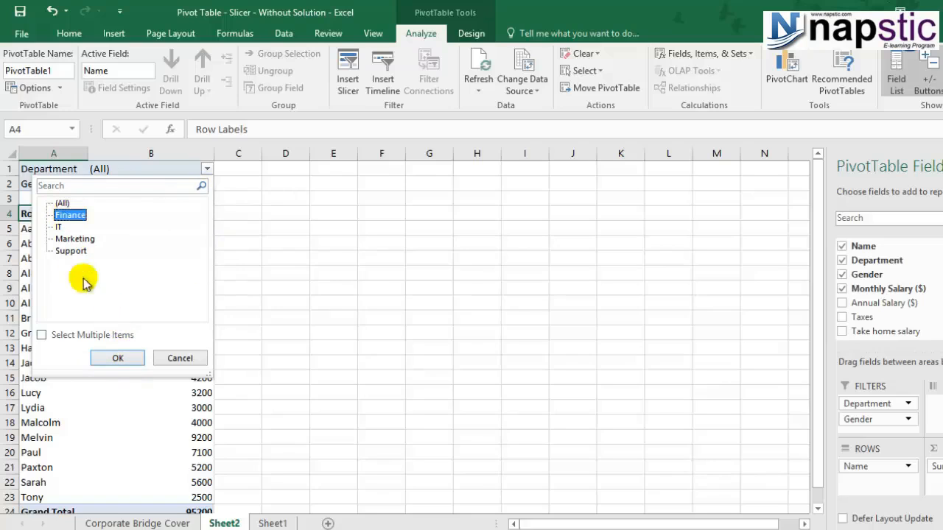
{"action": "left_click", "coordinate": [118, 359]}
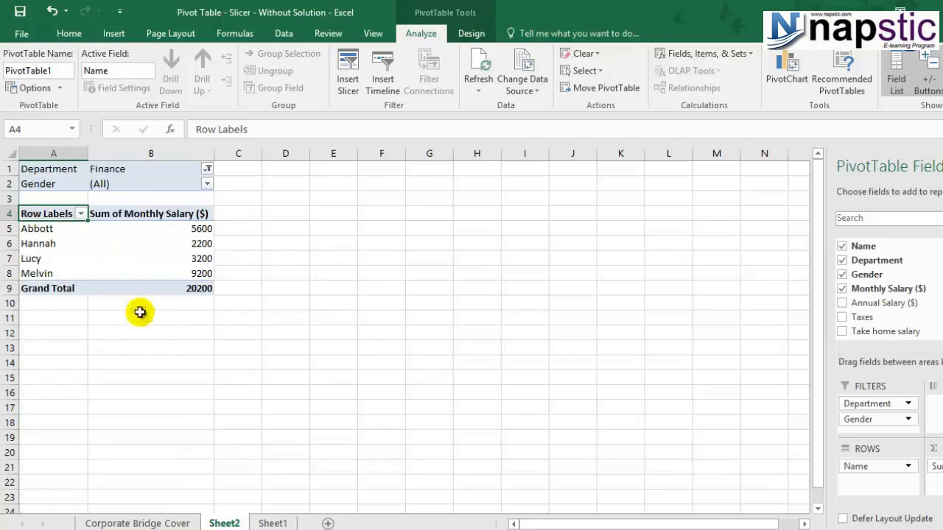
{"action": "left_click", "coordinate": [207, 185]}
{"action": "left_click", "coordinate": [70, 230]}
{"action": "left_click", "coordinate": [112, 373]}
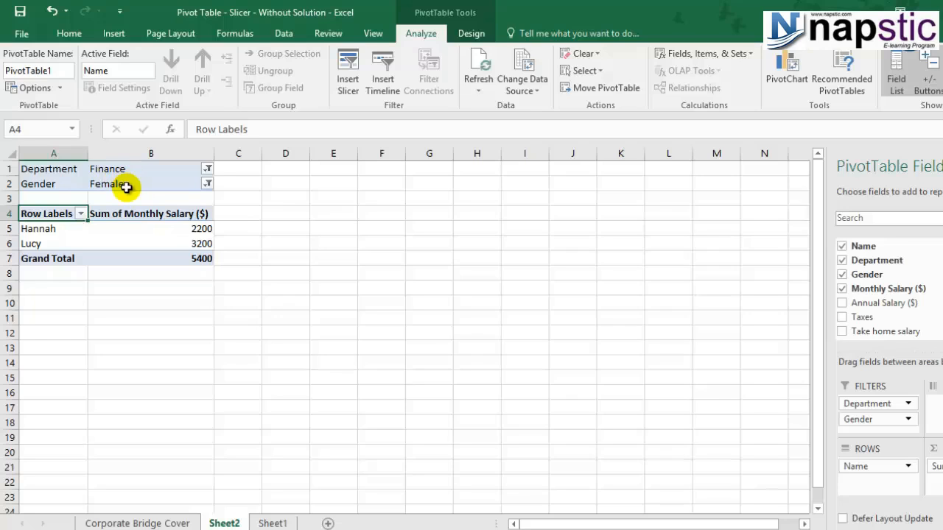
- Reset both the Department and Gender report filters to (All)
{"action": "left_click", "coordinate": [207, 170]}
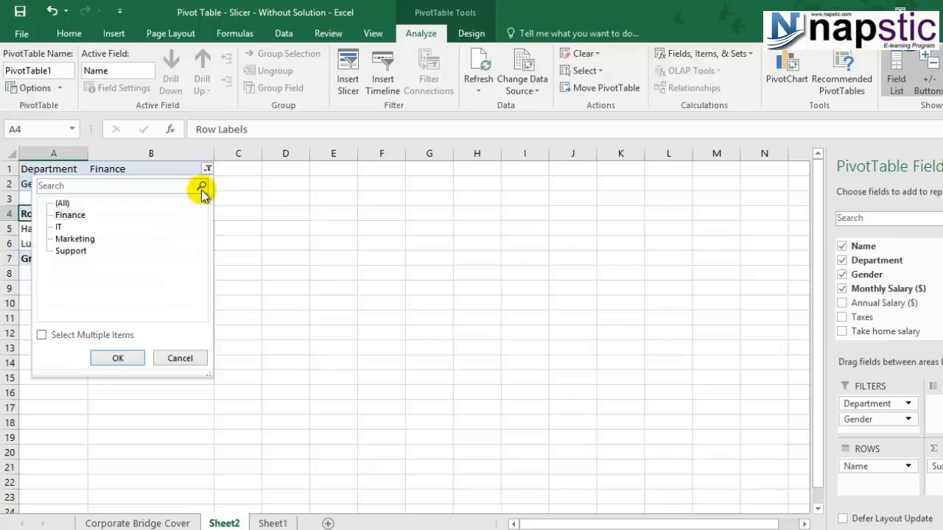
{"action": "left_click", "coordinate": [62, 203]}
{"action": "left_click", "coordinate": [104, 358]}
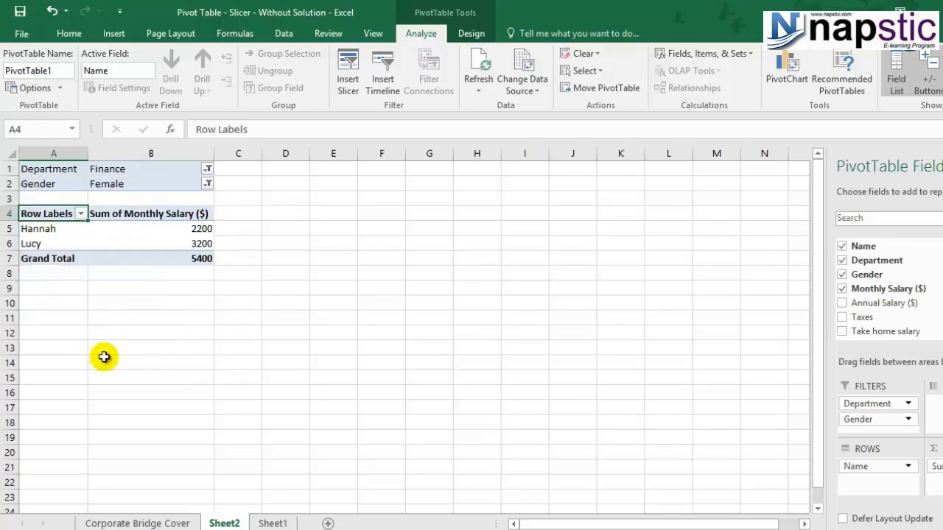
{"action": "left_click", "coordinate": [208, 183]}
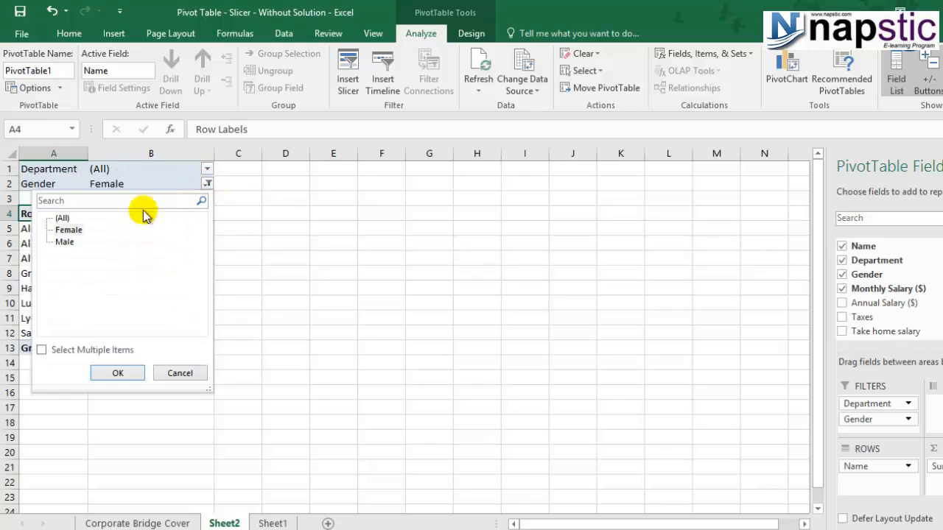
{"action": "left_click", "coordinate": [62, 219]}
{"action": "left_click", "coordinate": [117, 373]}
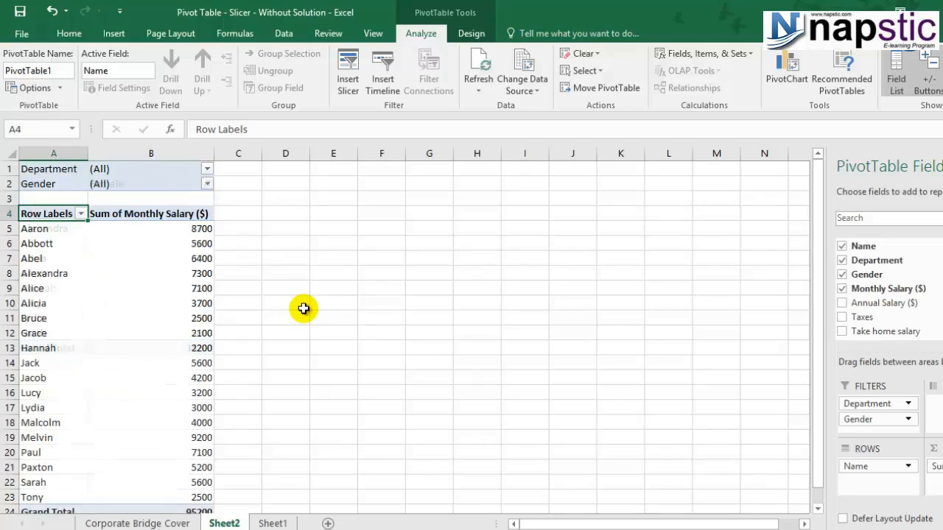
{"action": "scroll", "coordinate": [285, 326], "scroll_direction": "down", "scroll_amount": 4}
{"action": "scroll", "coordinate": [284, 327], "scroll_direction": "up", "scroll_amount": 4}
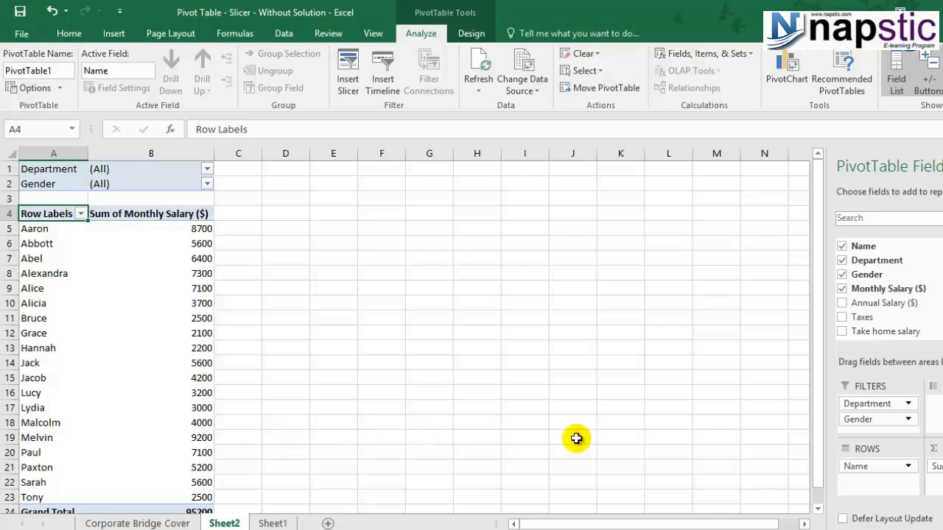
{"action": "left_click", "coordinate": [635, 522]}
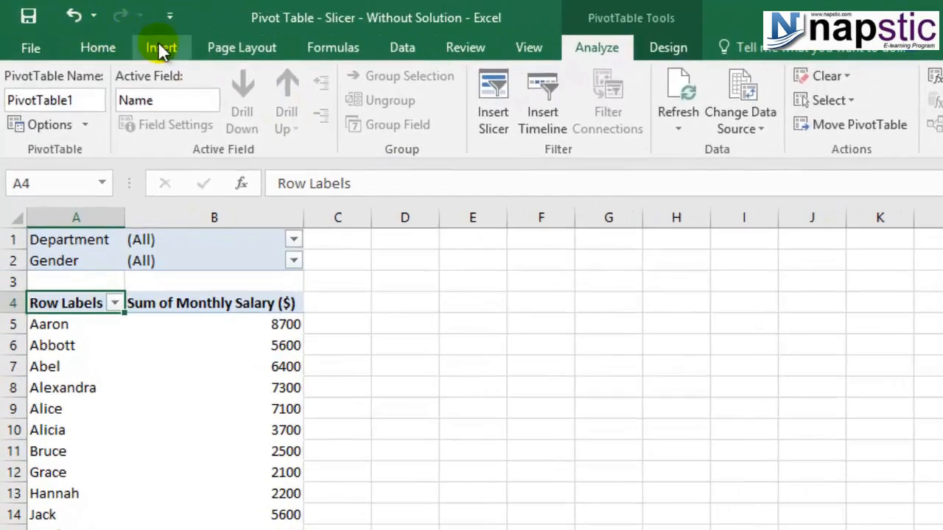
- Insert slicers for Department and Gender and place them side by side in the empty cells beside the PivotTable
{"action": "left_click", "coordinate": [112, 33]}
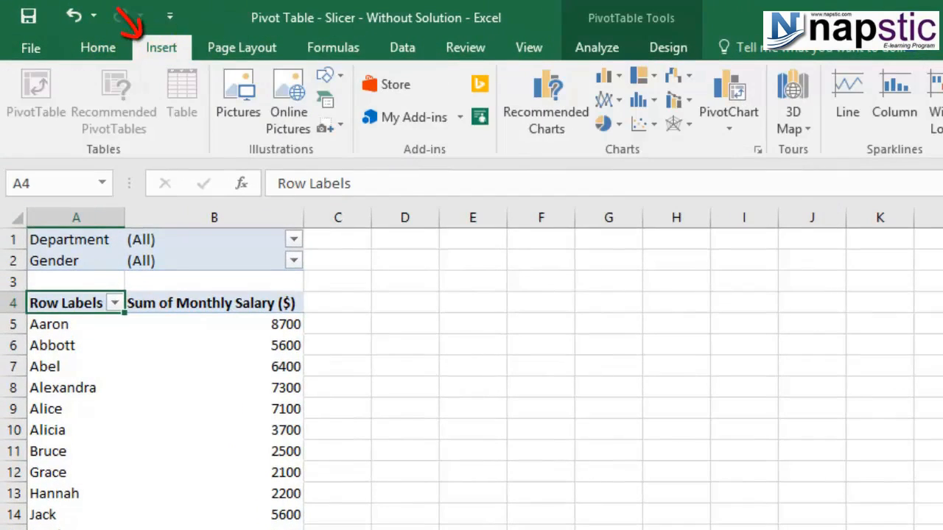
{"action": "left_click", "coordinate": [858, 103]}
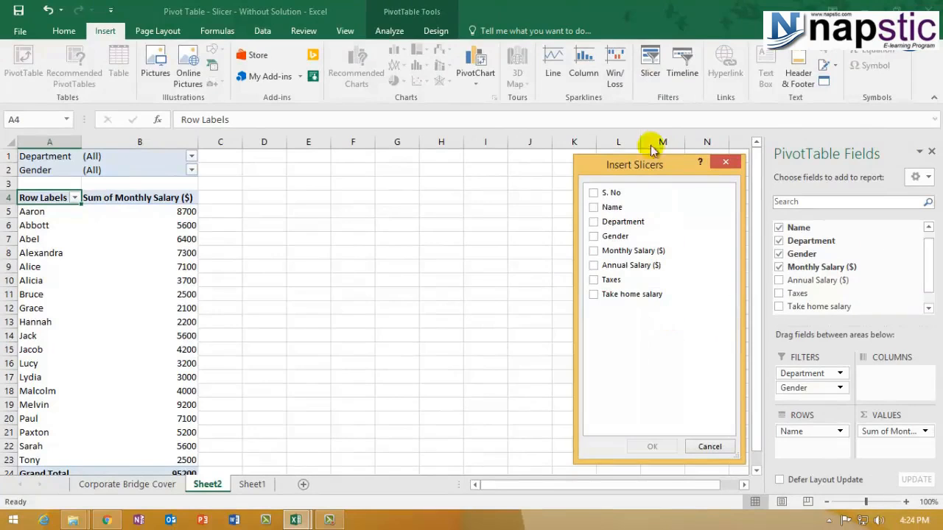
{"action": "left_click_drag", "start_coordinate": [647, 166], "coordinate": [479, 159]}
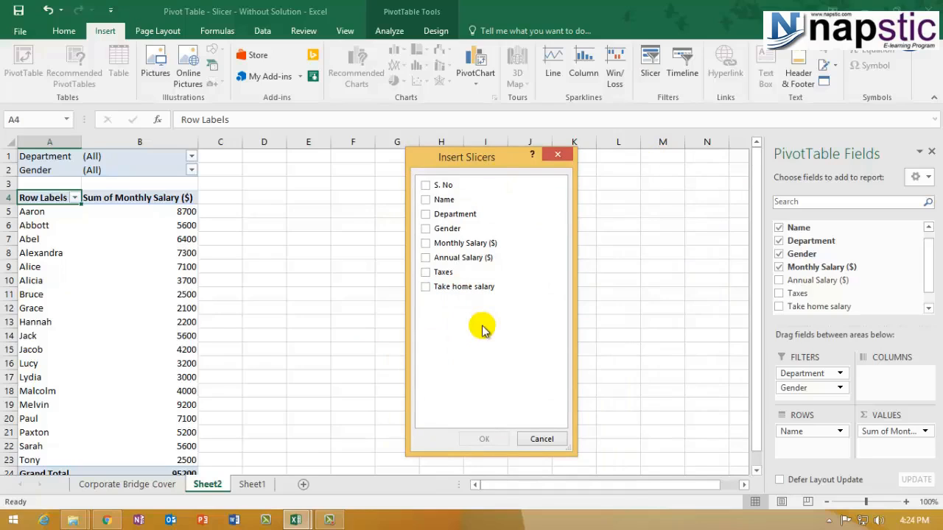
{"action": "left_click", "coordinate": [425, 214]}
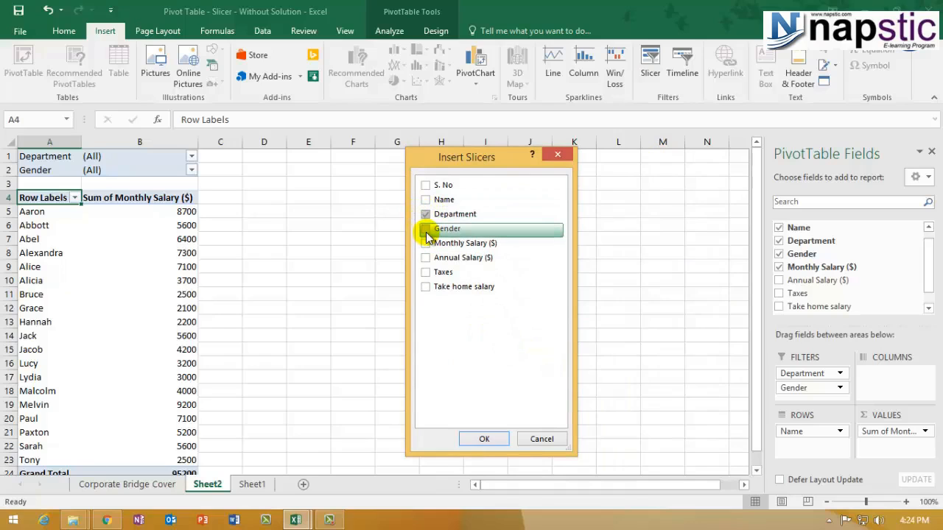
{"action": "left_click", "coordinate": [426, 230]}
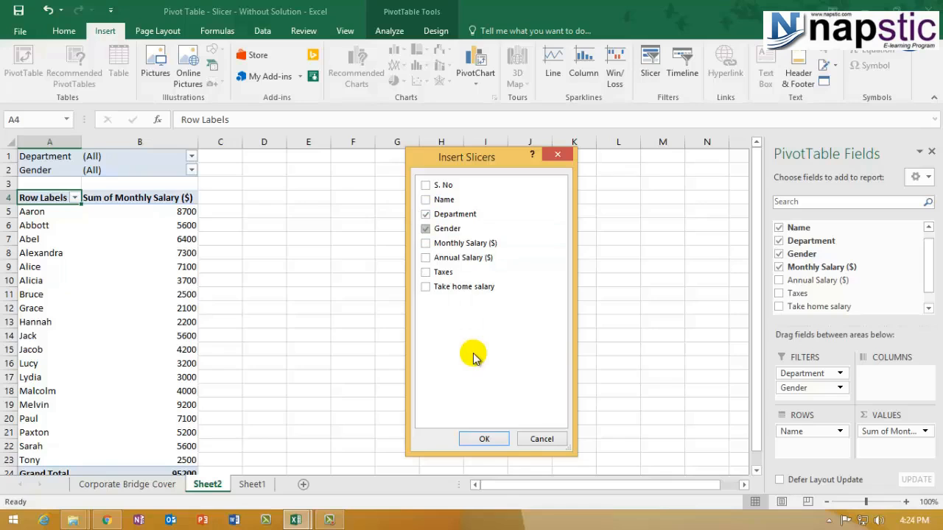
{"action": "left_click", "coordinate": [485, 439]}
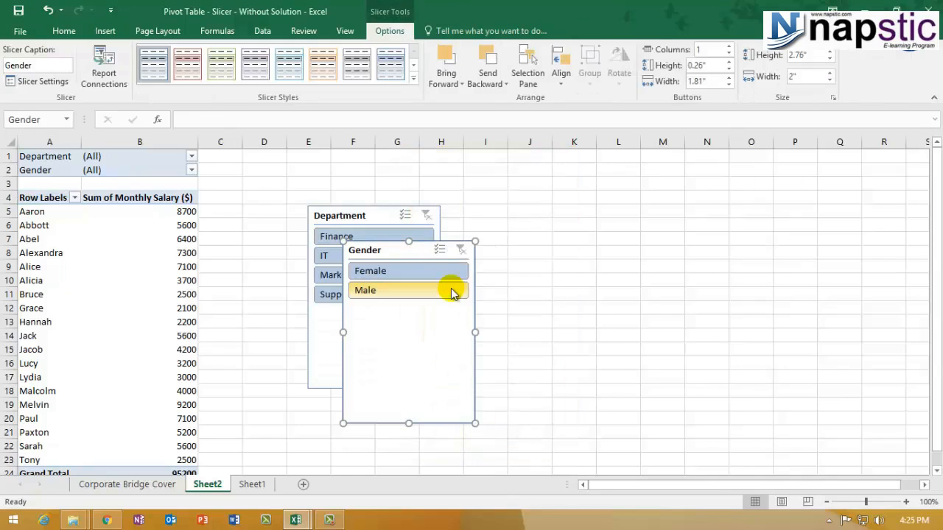
{"action": "left_click_drag", "start_coordinate": [423, 244], "coordinate": [638, 219]}
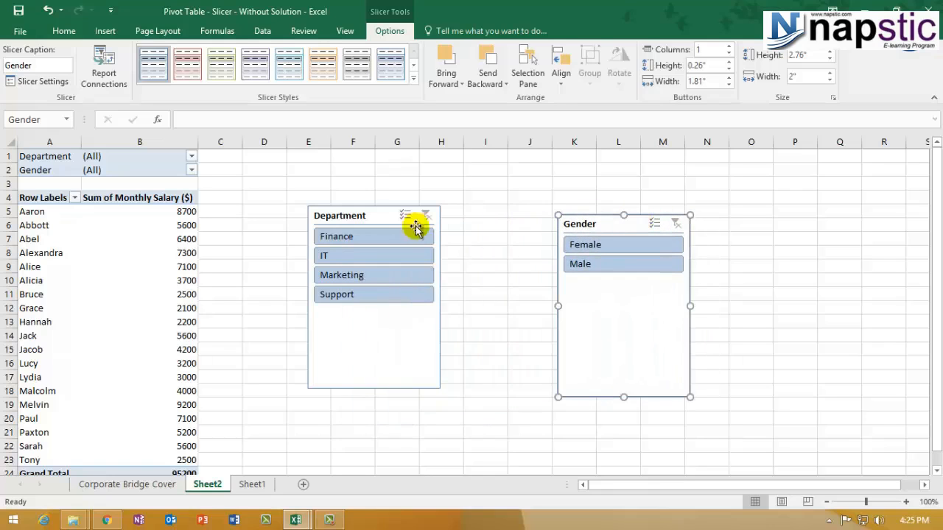
{"action": "left_click_drag", "start_coordinate": [375, 215], "coordinate": [459, 222]}
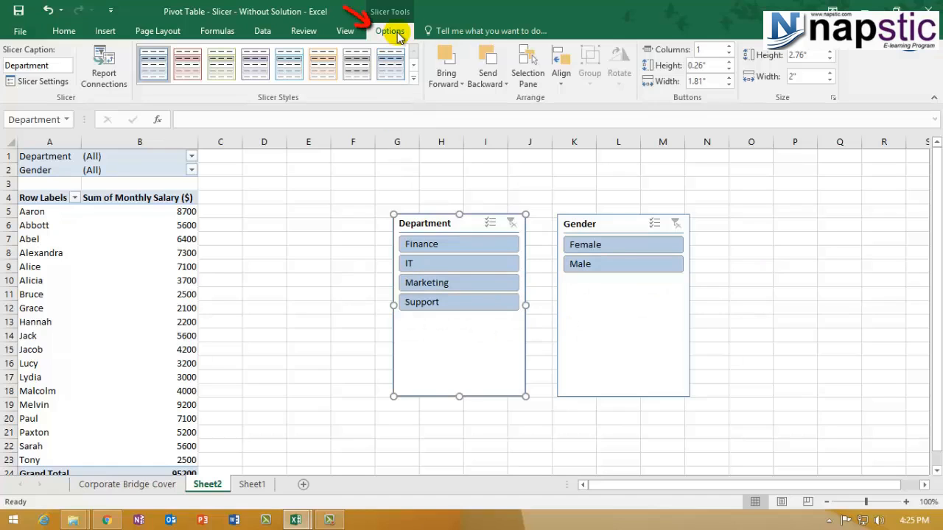
- Apply the solid green slicer style to the Department slicer and the solid orange style to the Gender slicer
{"action": "left_click", "coordinate": [414, 66]}
{"action": "left_click", "coordinate": [222, 68]}
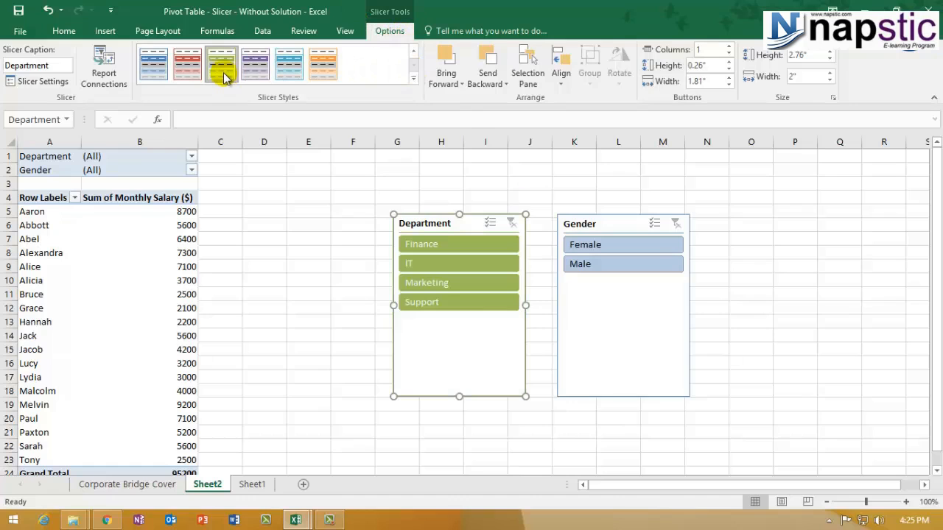
{"action": "left_click", "coordinate": [593, 220]}
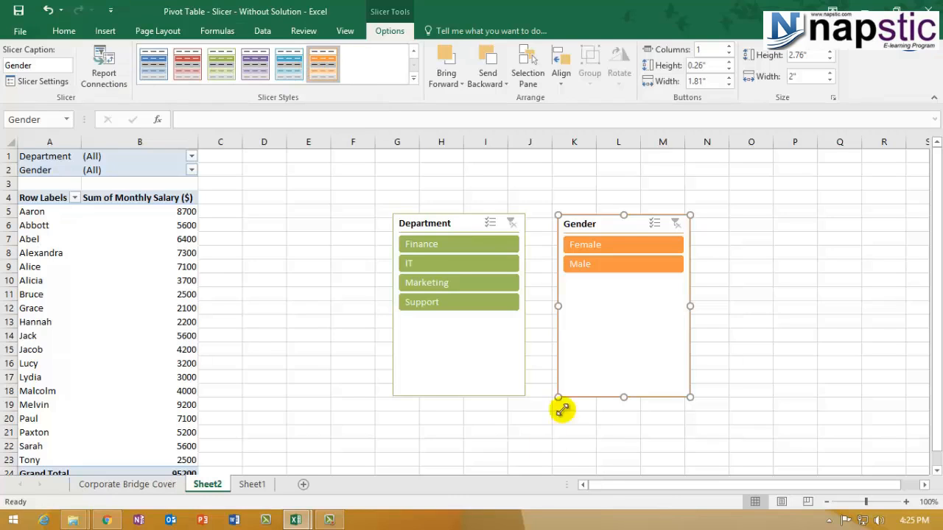
- Filter the PivotTable to IT and Male with the slicers, and check the Department report filter's selection
{"action": "left_click", "coordinate": [412, 266]}
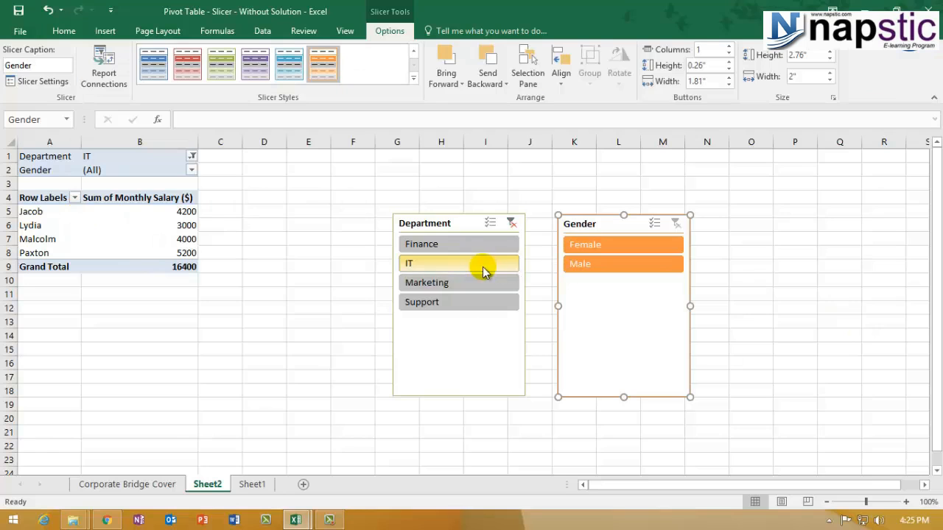
{"action": "left_click", "coordinate": [588, 267]}
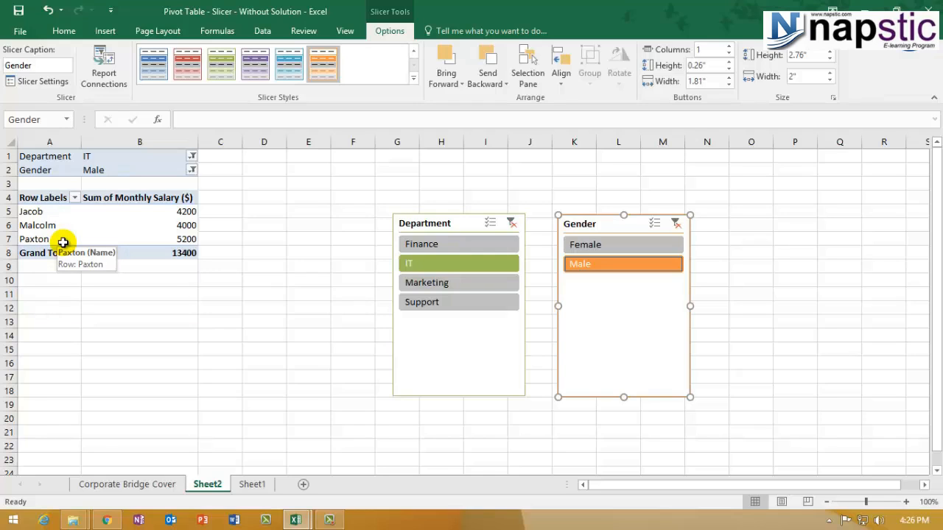
{"action": "left_click", "coordinate": [191, 157]}
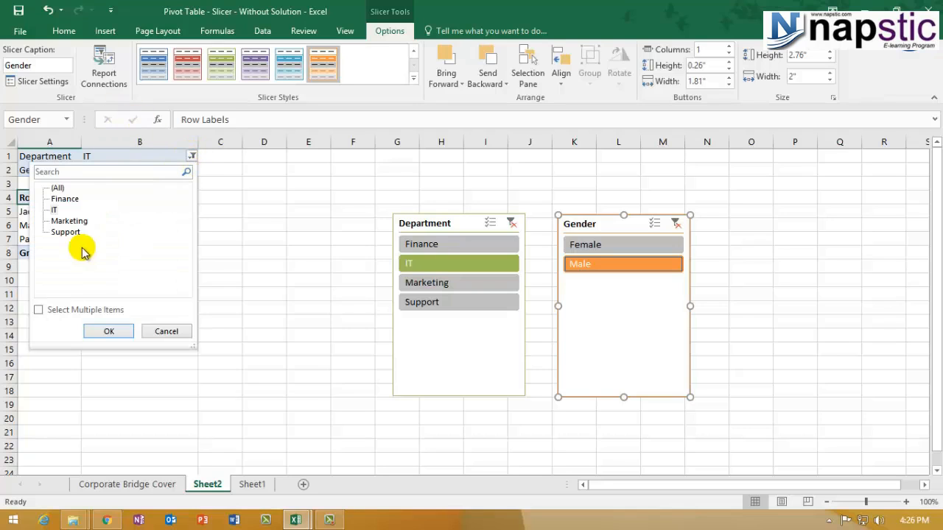
{"action": "left_click", "coordinate": [110, 333]}
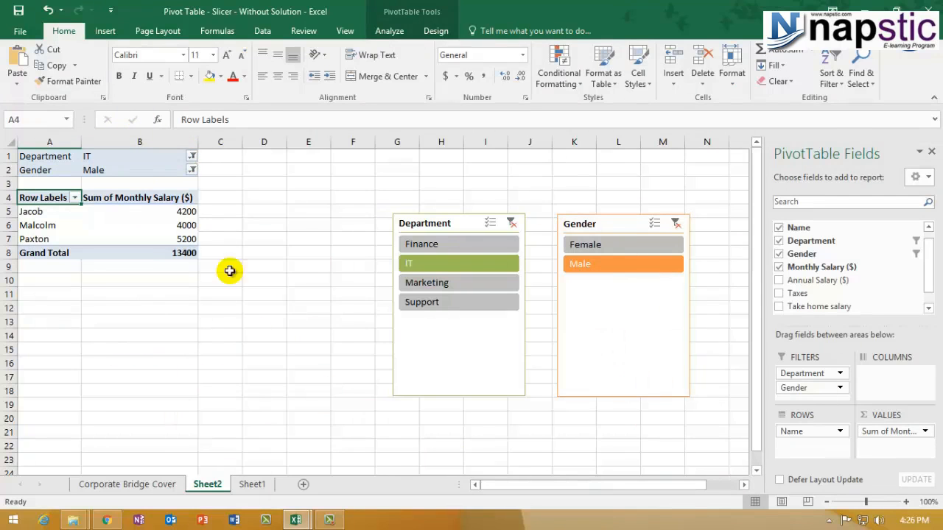